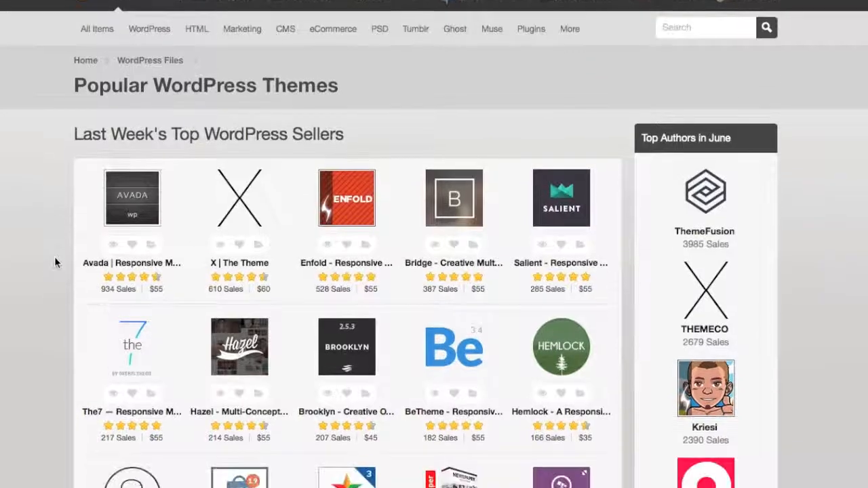
- Browse the top-selling WordPress themes on the marketplace and the featured themes in the WordPress.org Themes Directory
scroll(55, 263, down, 5)
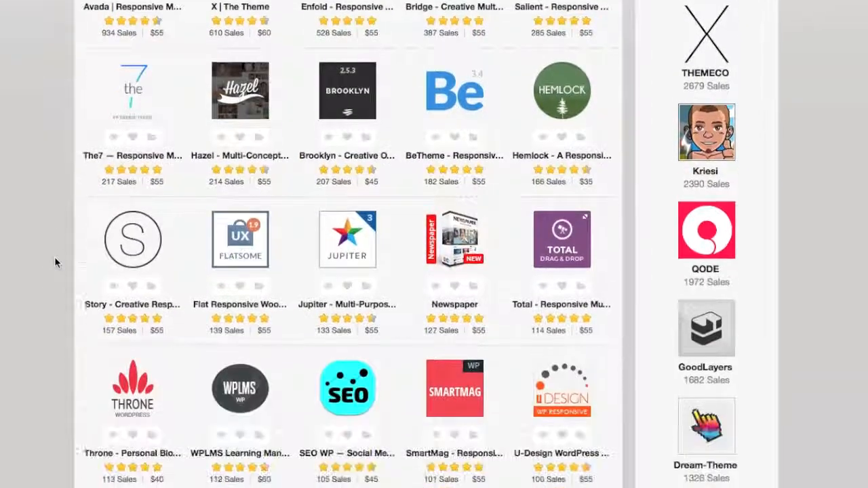
scroll(55, 263, down, 1)
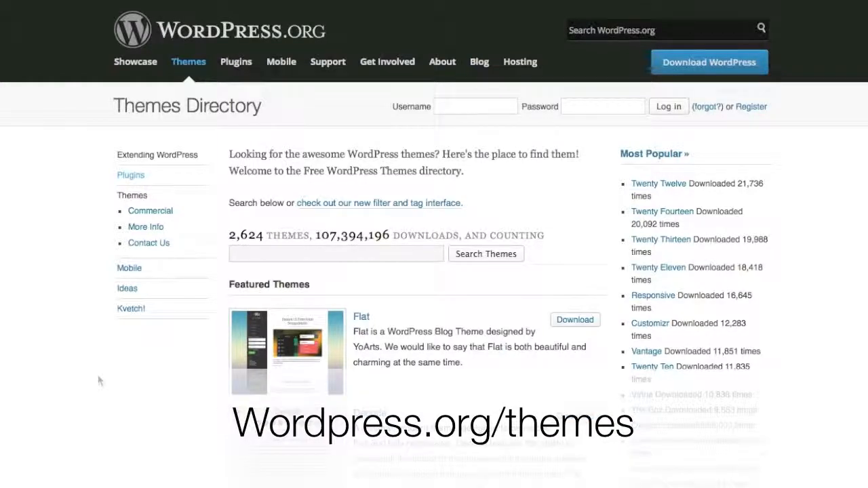
scroll(98, 382, down, 5)
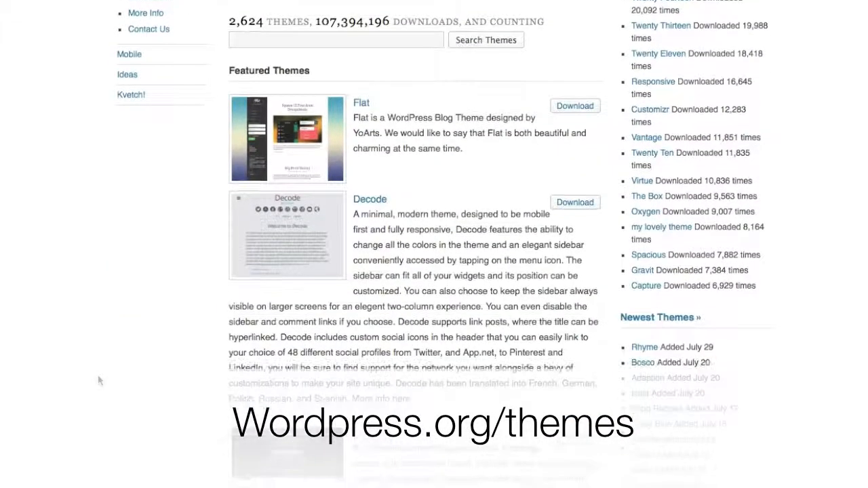
scroll(98, 381, down, 6)
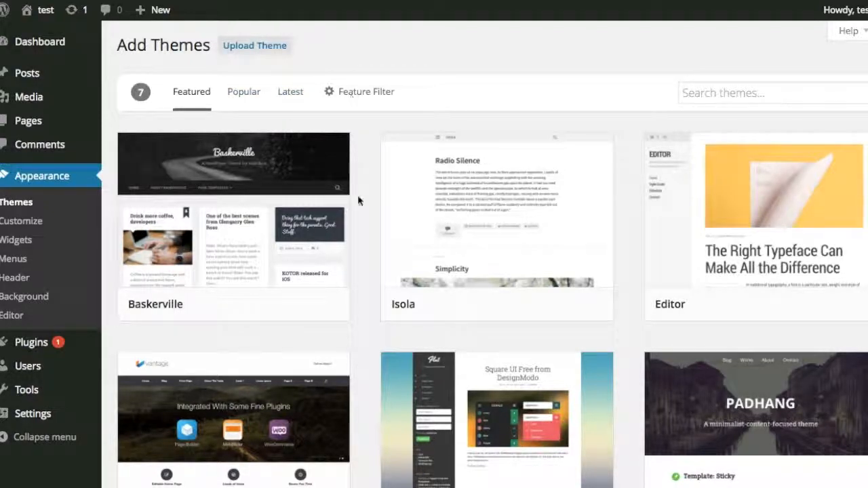
- Search the Add Themes directory for Padhang
scroll(357, 194, down, 2)
scroll(357, 194, up, 2)
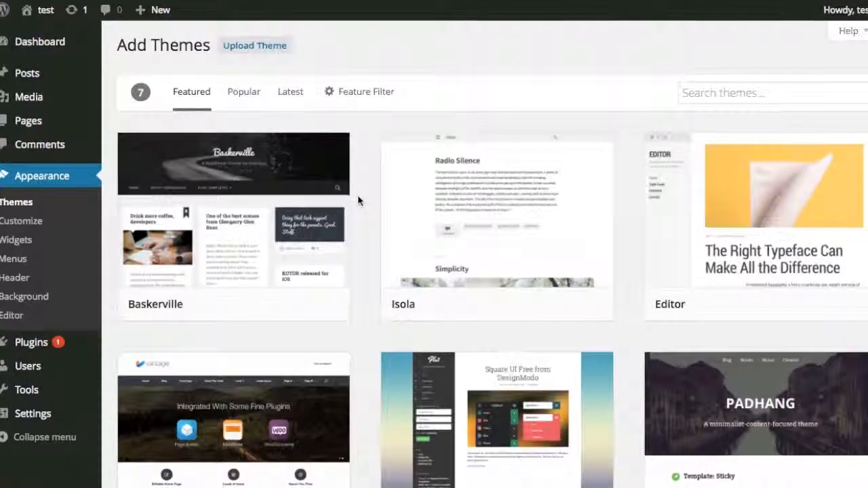
click(742, 101)
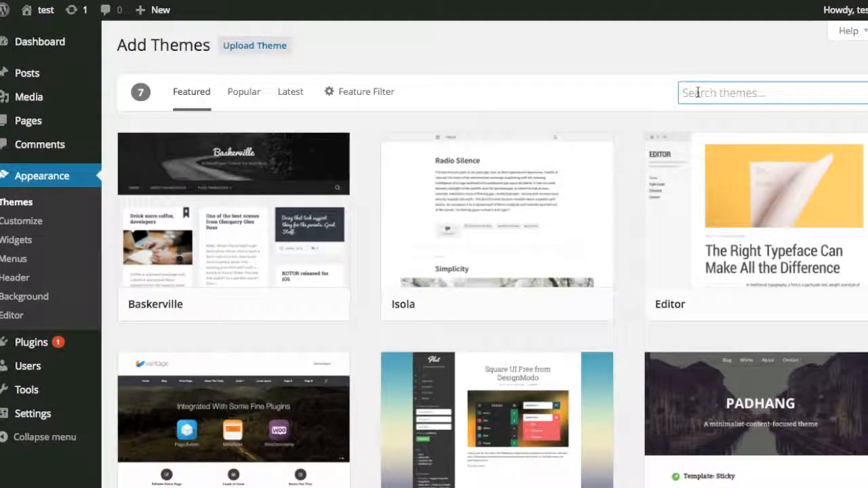
text(Padhang)
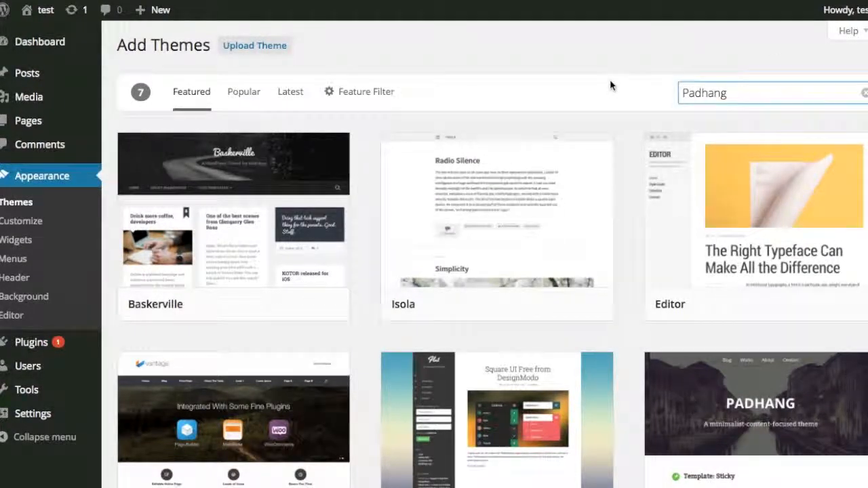
key(Return)
- Install the Padhang theme and activate it on the site
mouse_move(291, 291)
click(278, 308)
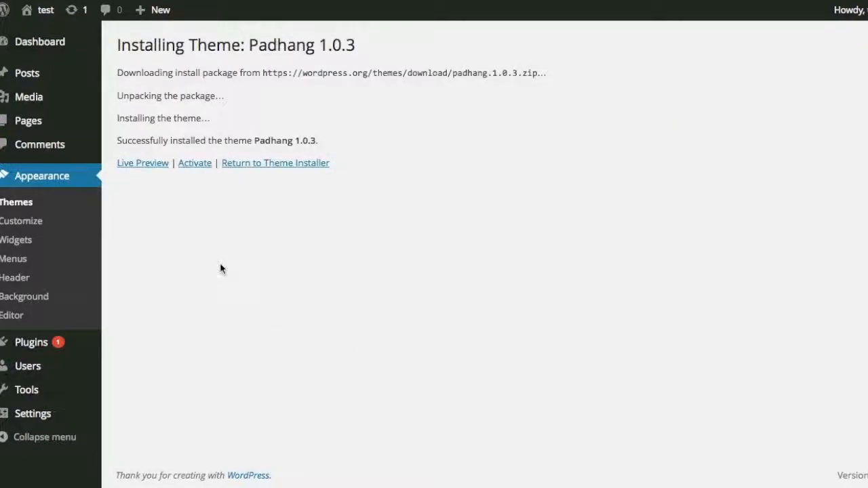
click(194, 170)
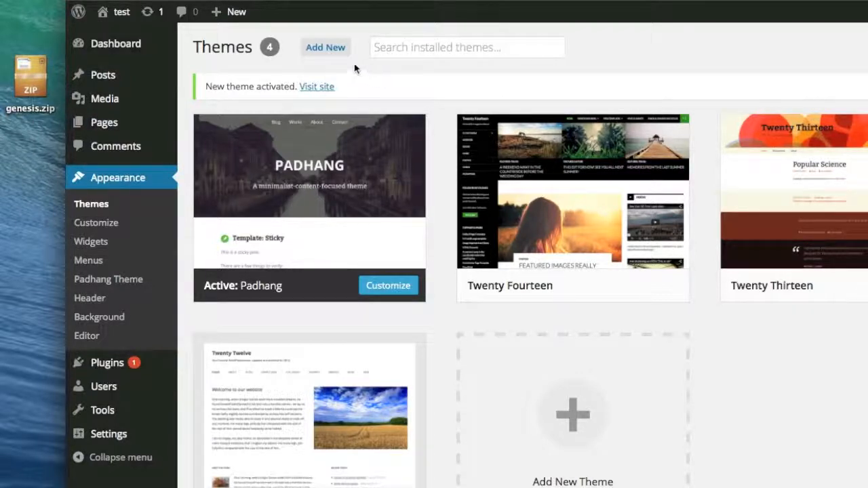
- Upload and install the theme from genesis.zip on the desktop, without activating it, and return to the installed themes
click(325, 49)
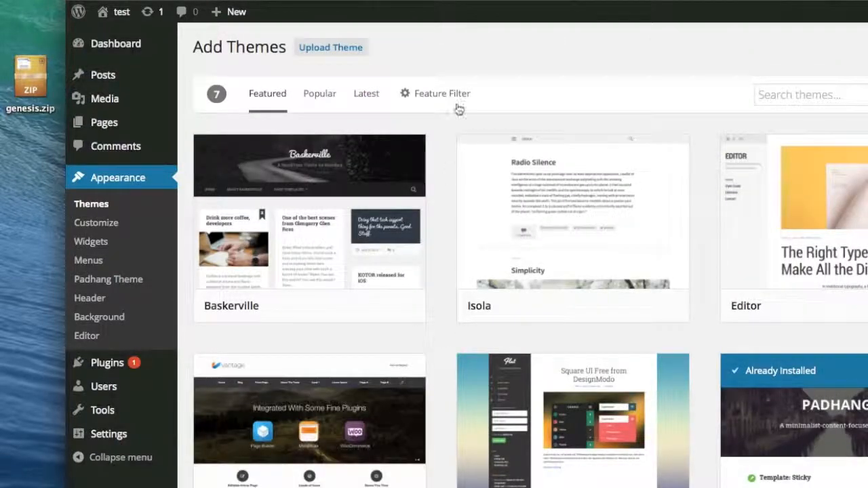
click(329, 49)
drag(52, 97, 477, 176)
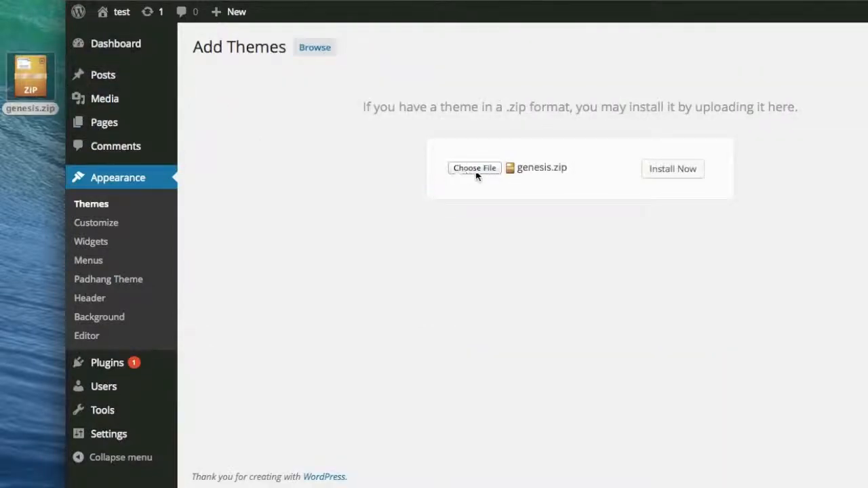
click(664, 176)
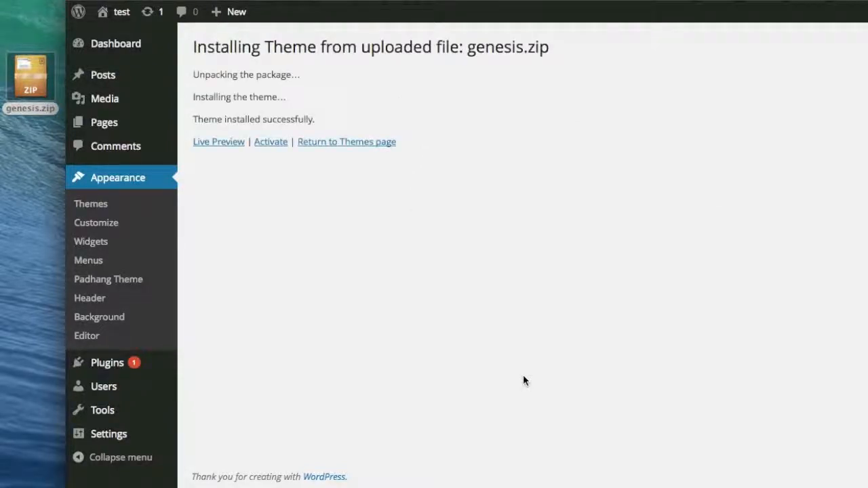
click(333, 143)
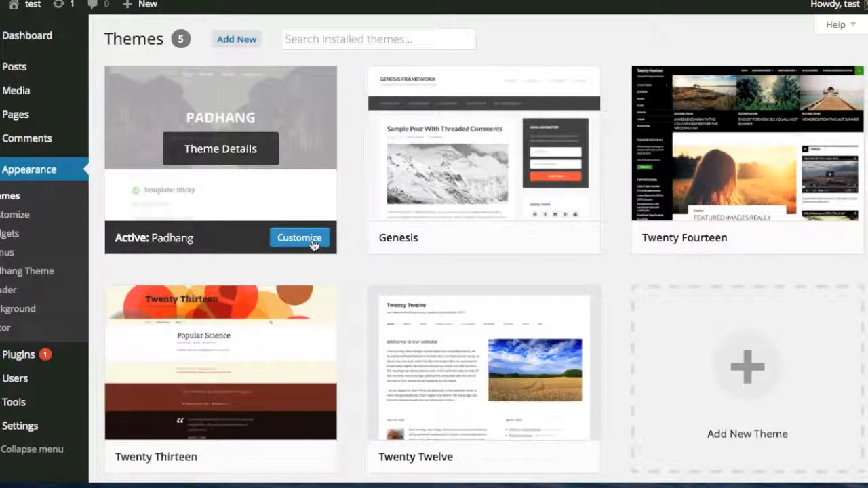
- Customize the active Padhang theme with the tagline "Demo Content" and the site title "Site Name"
click(313, 242)
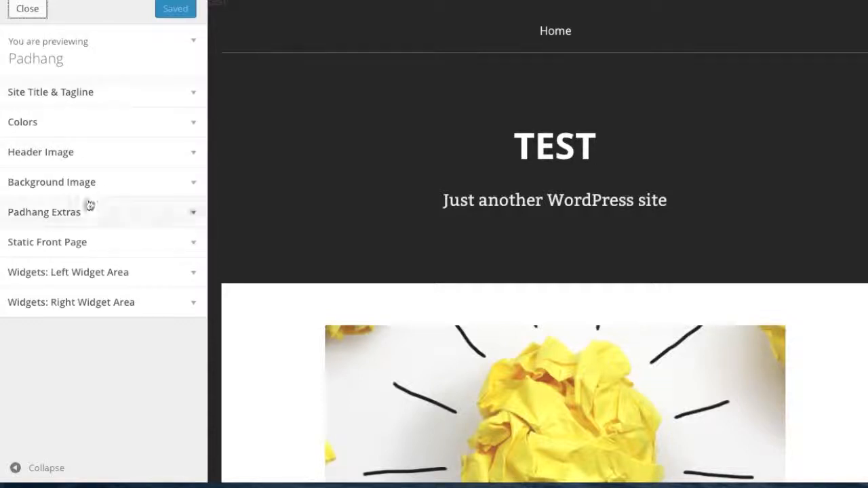
click(186, 105)
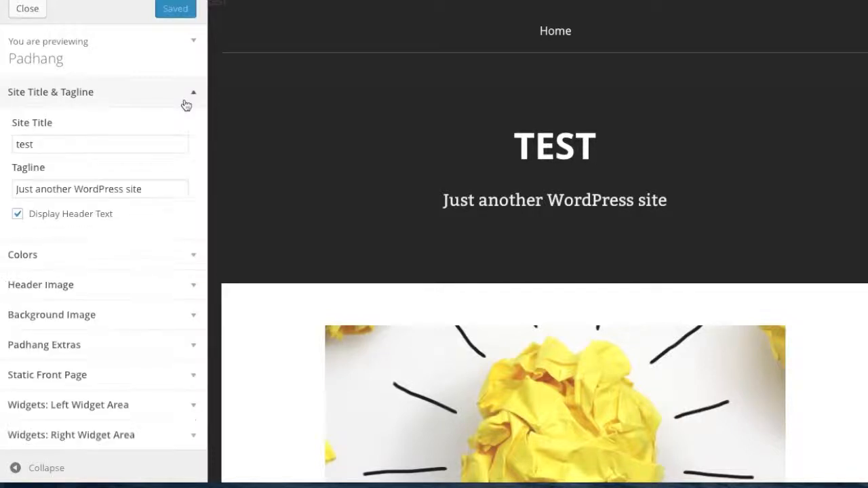
double_click(152, 189)
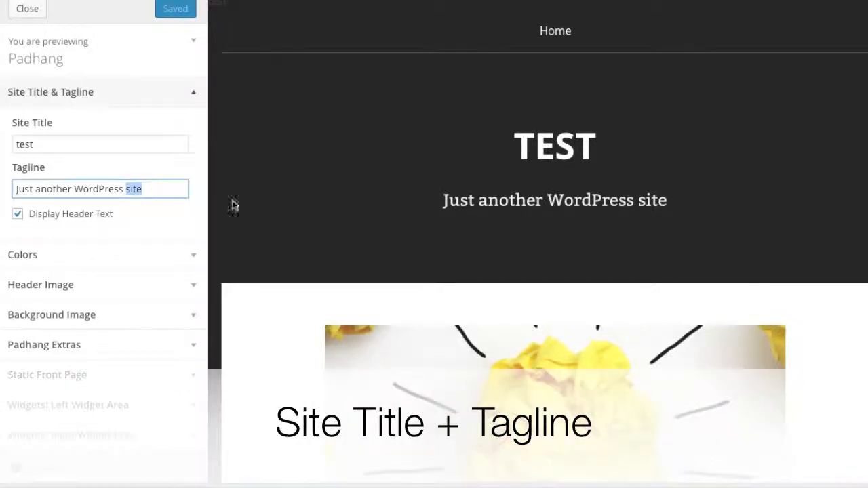
triple_click(94, 189)
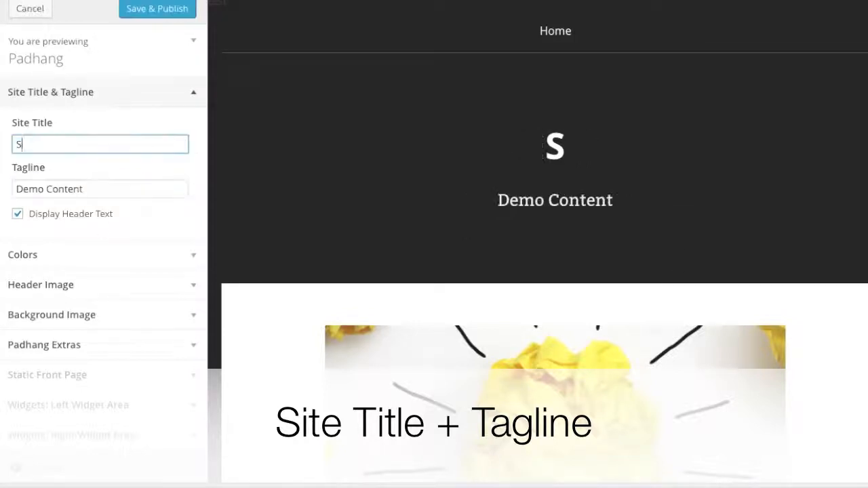
text(ite Name)
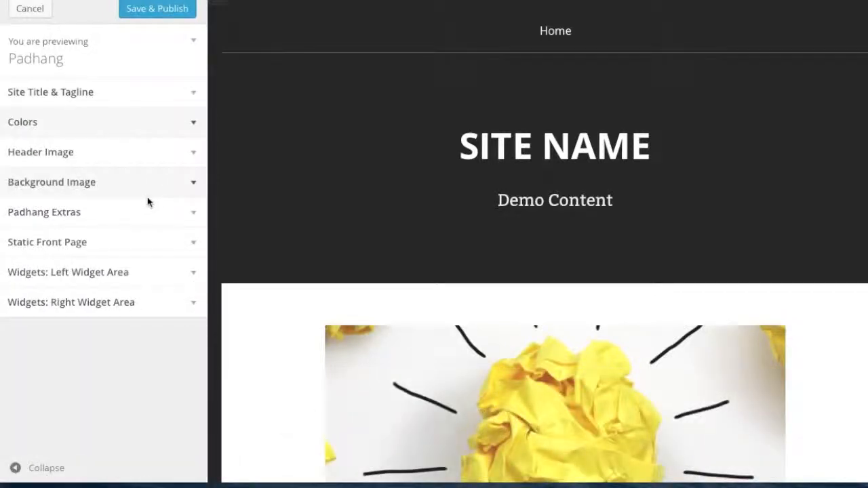
- Try the red preset as the theme's background color
click(195, 123)
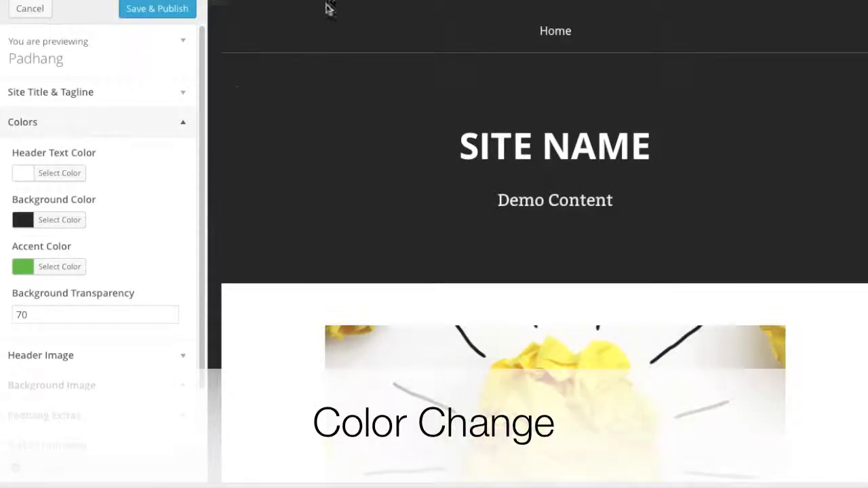
click(69, 221)
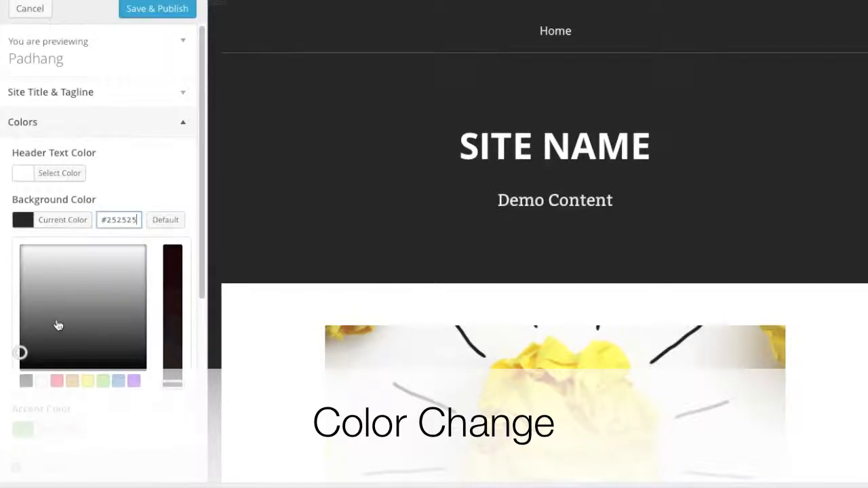
click(57, 382)
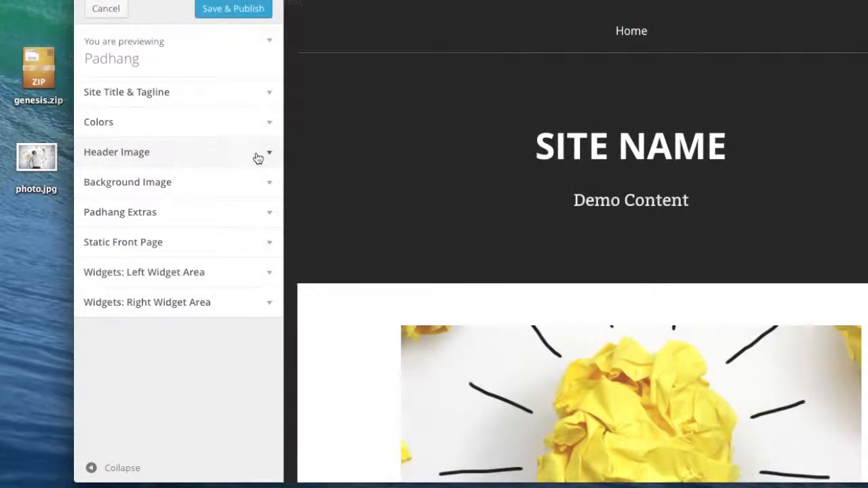
- Upload photo.jpg from the desktop and set it as the header image without cropping
click(258, 158)
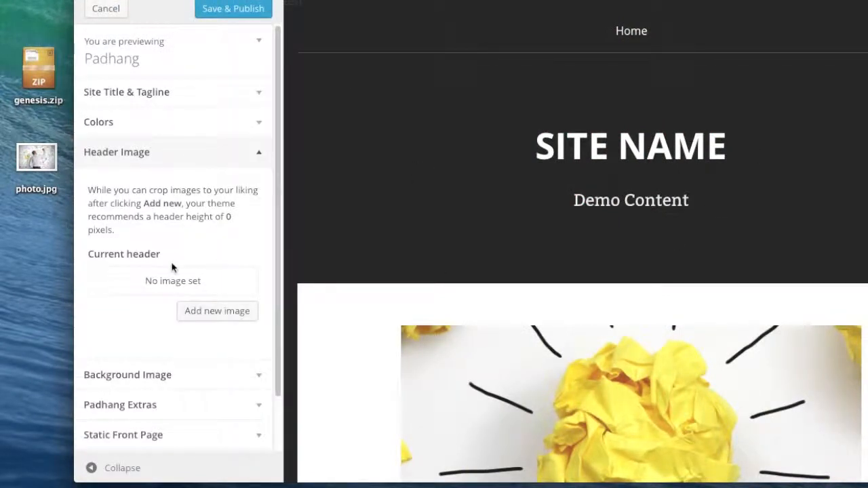
click(199, 319)
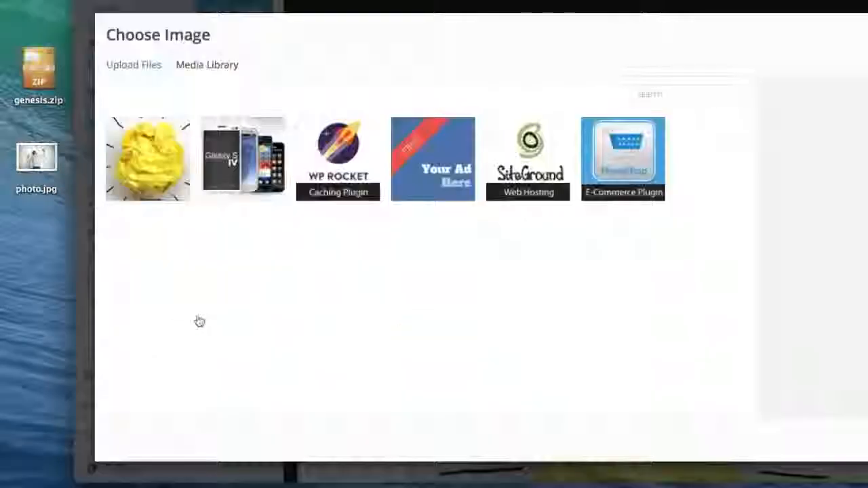
click(66, 166)
drag(66, 165, 310, 255)
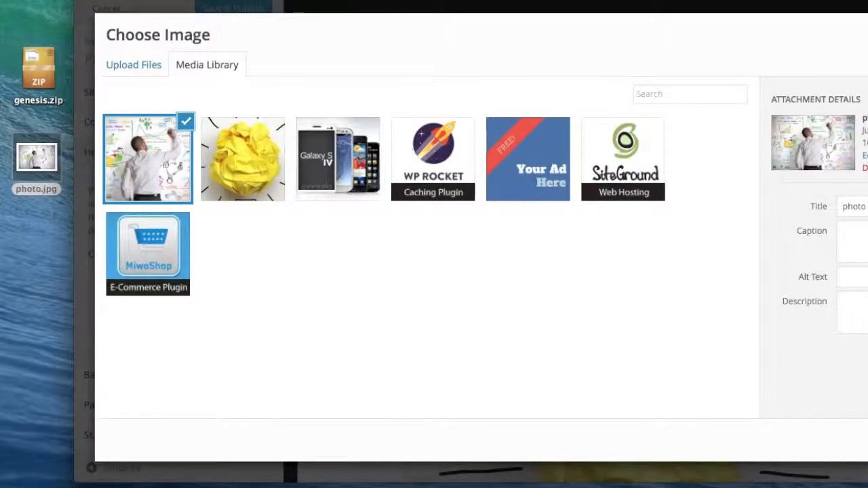
click(863, 440)
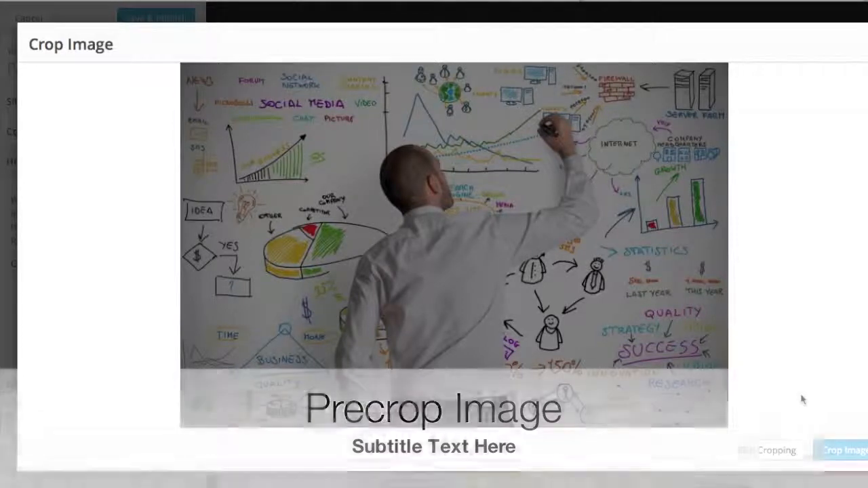
click(780, 451)
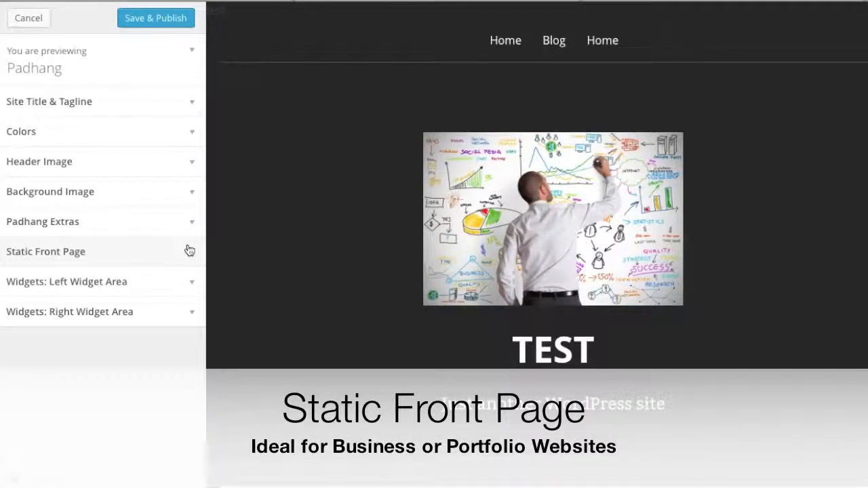
- Display a static page with Home as the front page and Blog as the posts page, and publish the customizations
click(190, 251)
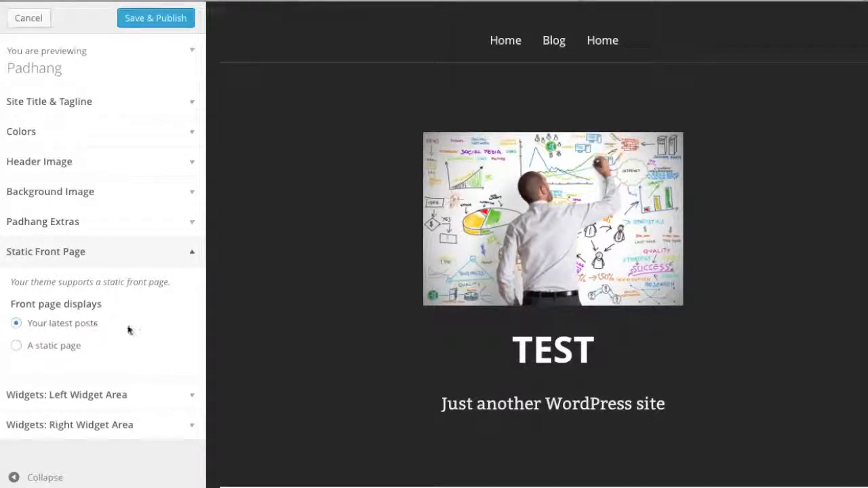
click(31, 352)
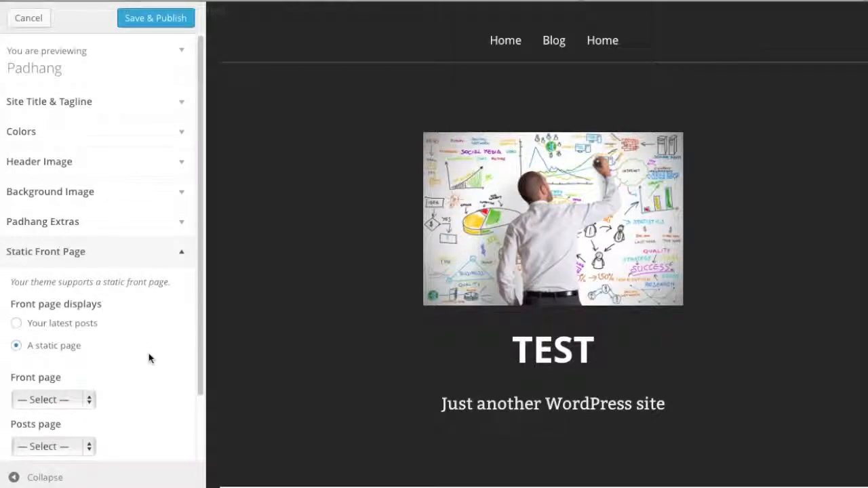
scroll(150, 358, down, 1)
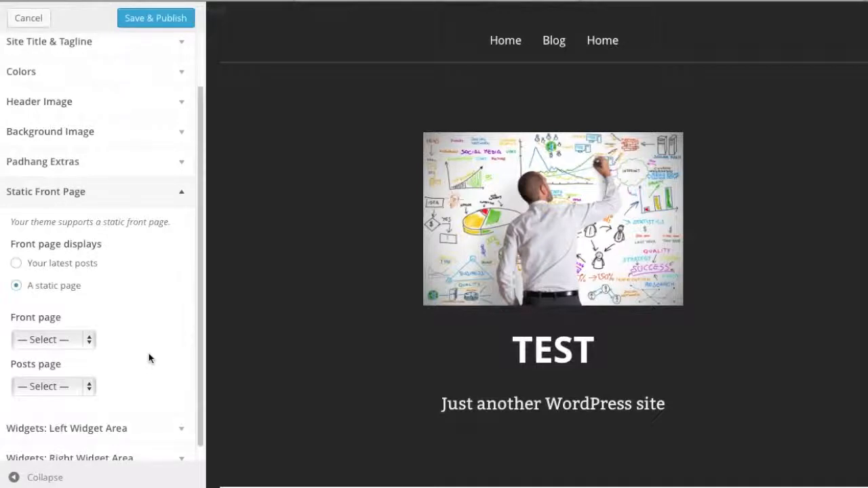
click(77, 340)
click(72, 367)
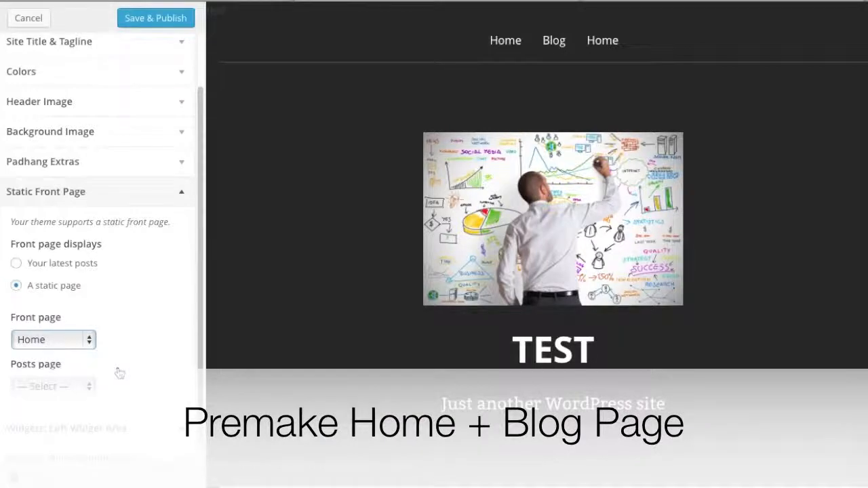
click(76, 386)
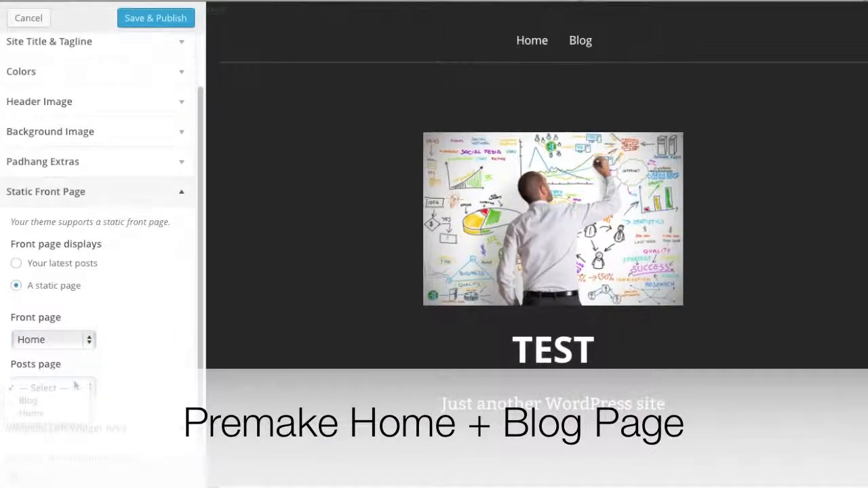
click(78, 402)
click(151, 386)
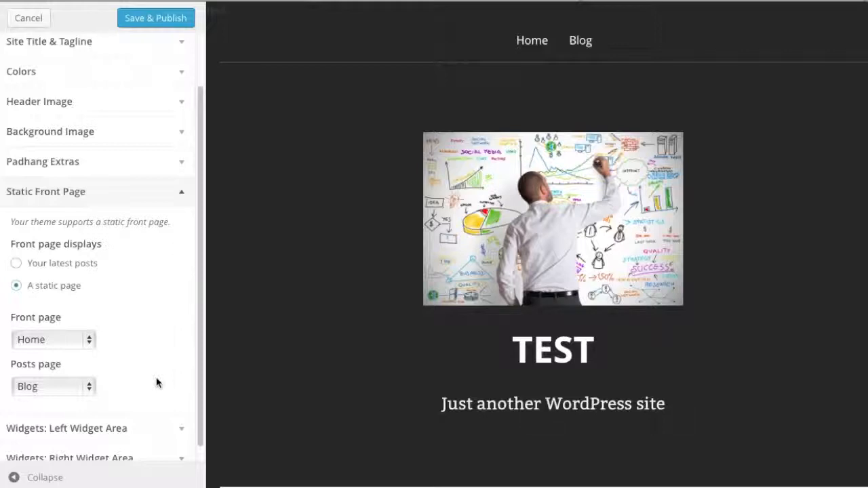
click(157, 193)
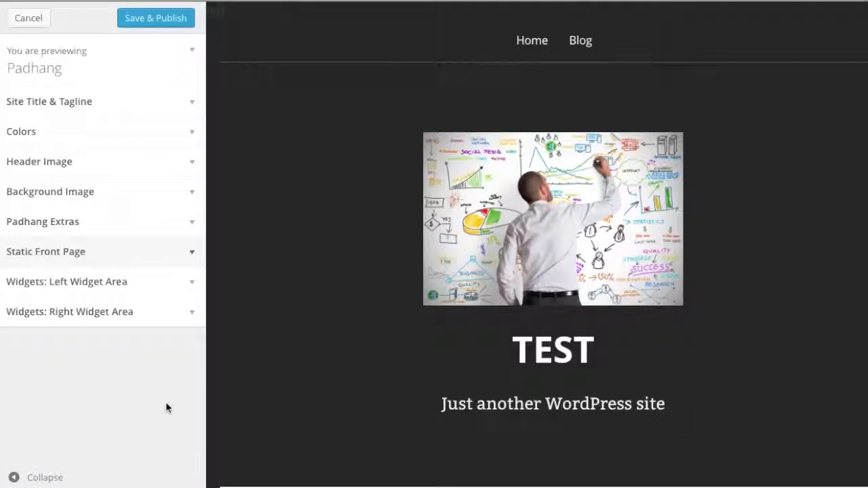
click(175, 21)
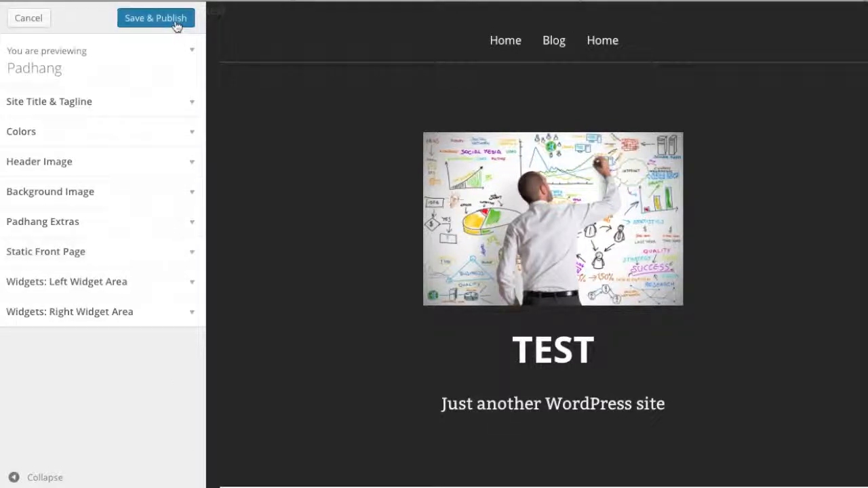